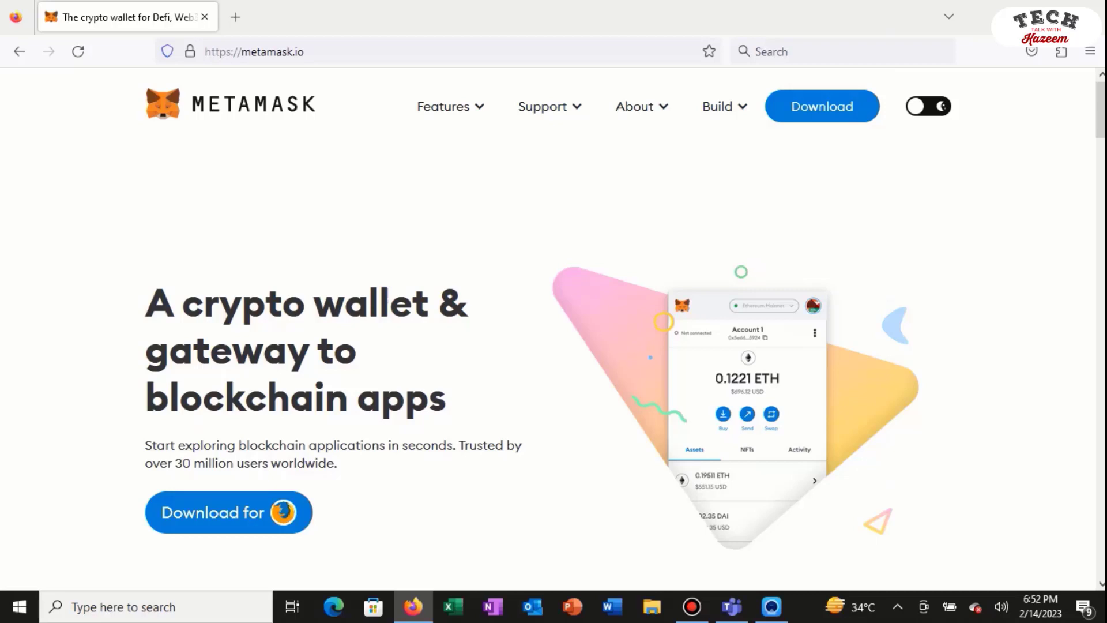
Step: Install the MetaMask add-on for Firefox from the metamask.io download page and grant its requested permissions
click(254, 51)
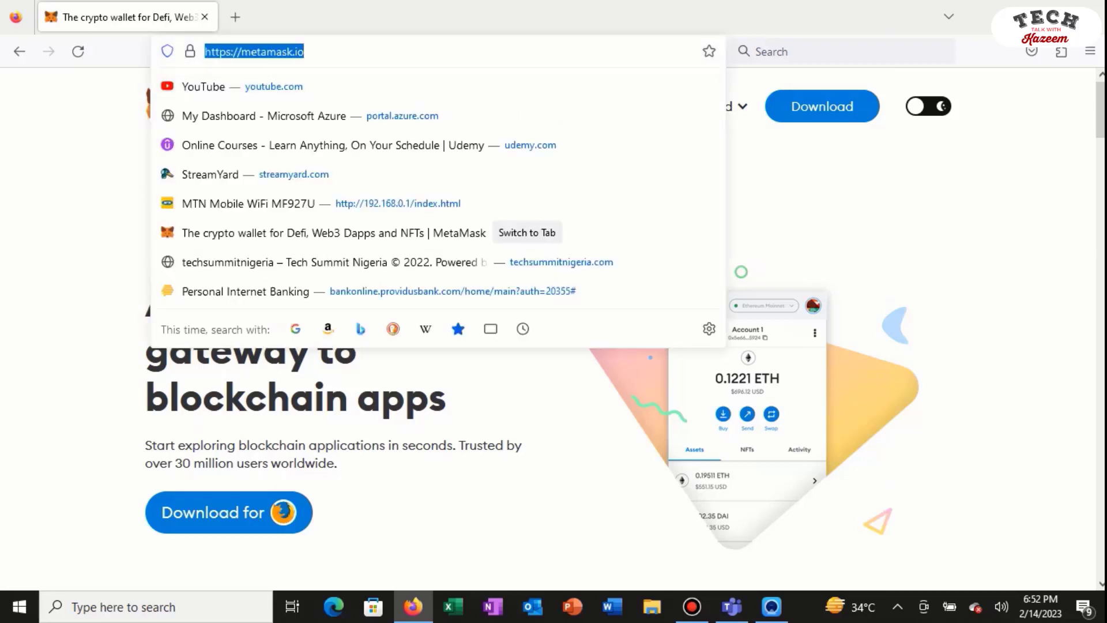
key(Escape)
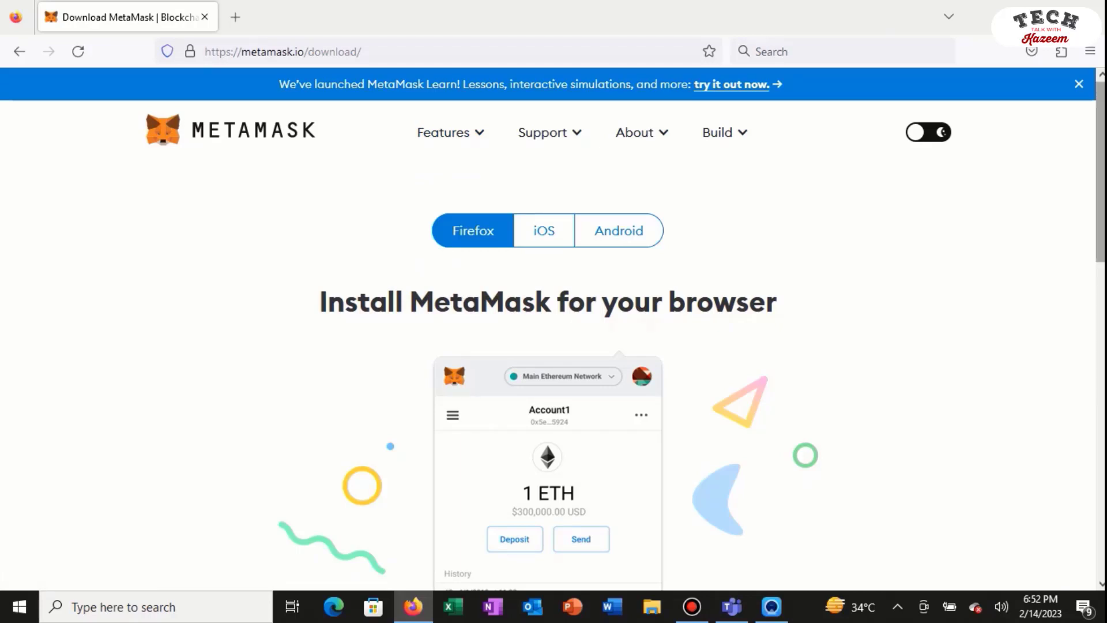
scroll(631, 351, down, 3)
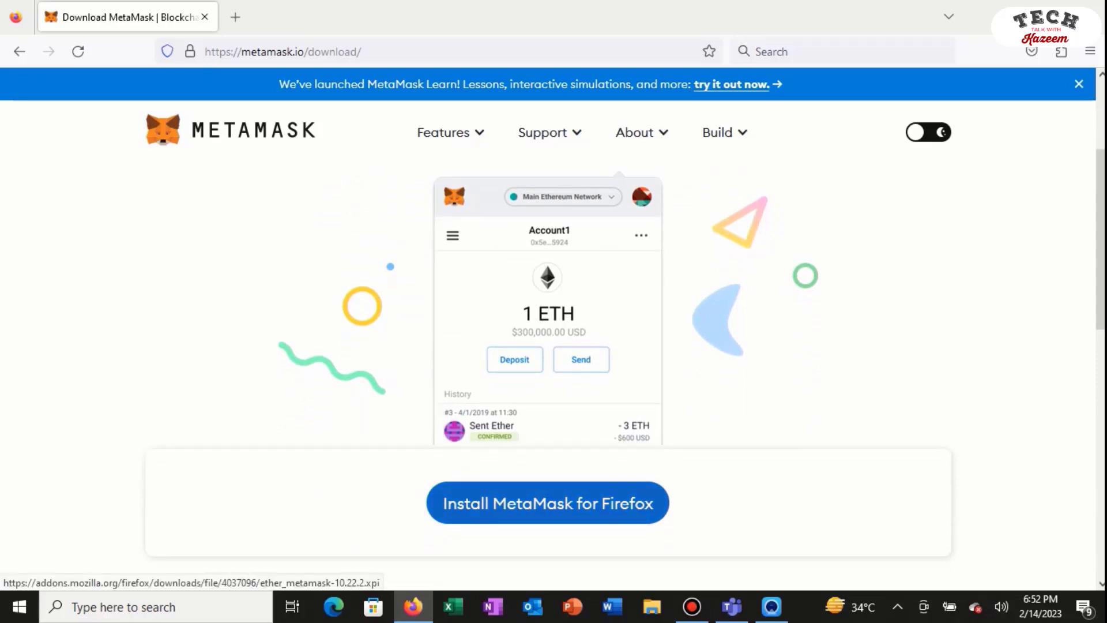
click(548, 503)
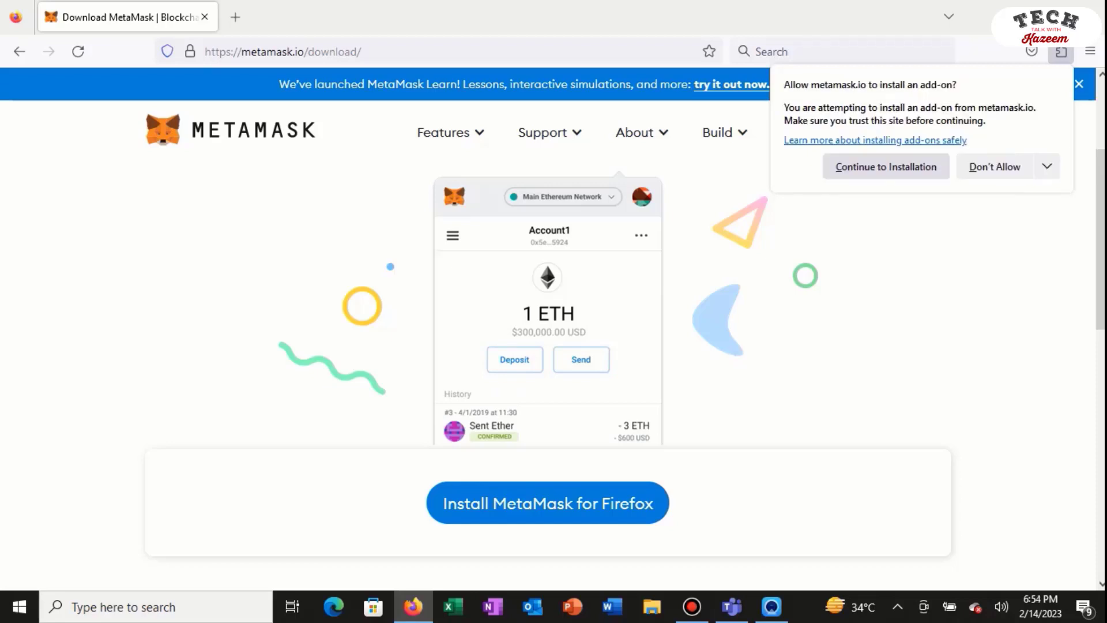
click(886, 167)
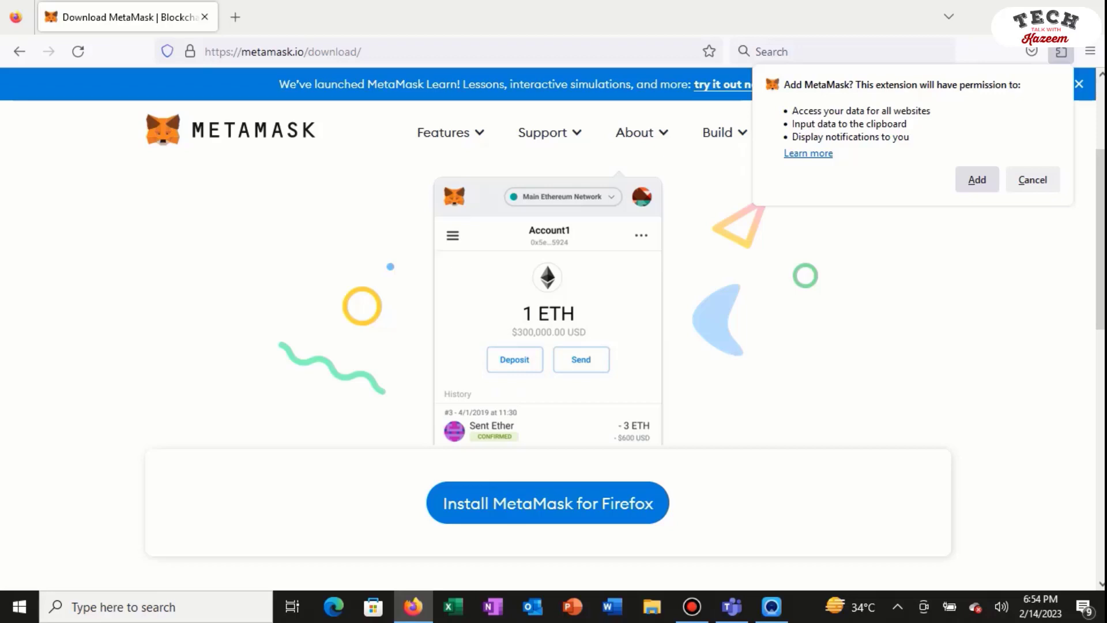
click(977, 179)
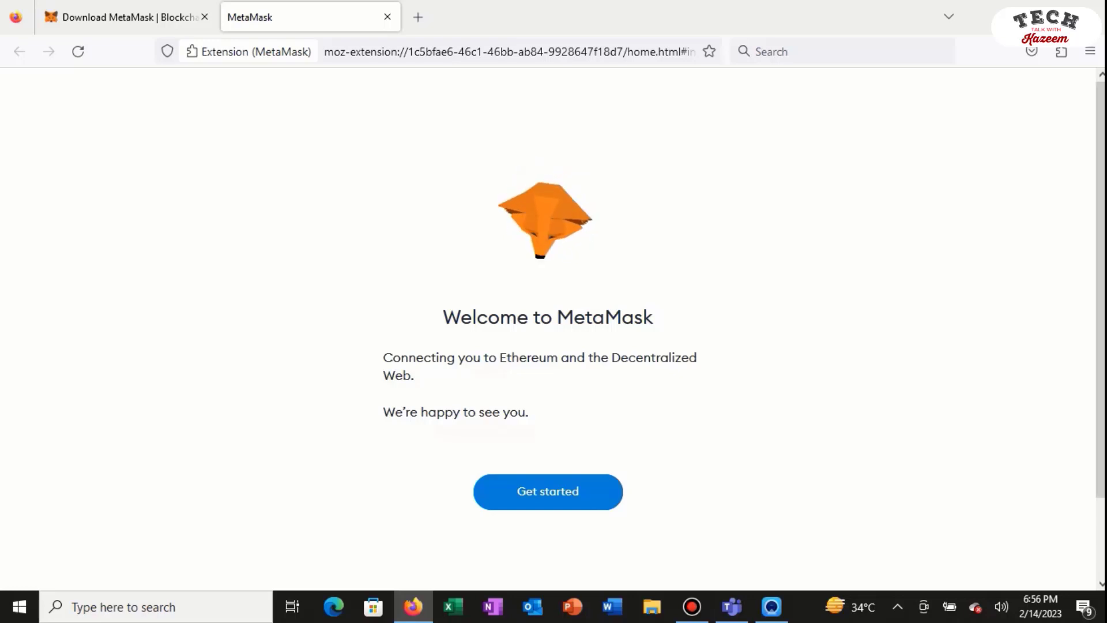
Step: Create a new MetaMask wallet, going through the Secret Recovery Phrase introduction and completing the setup
click(547, 492)
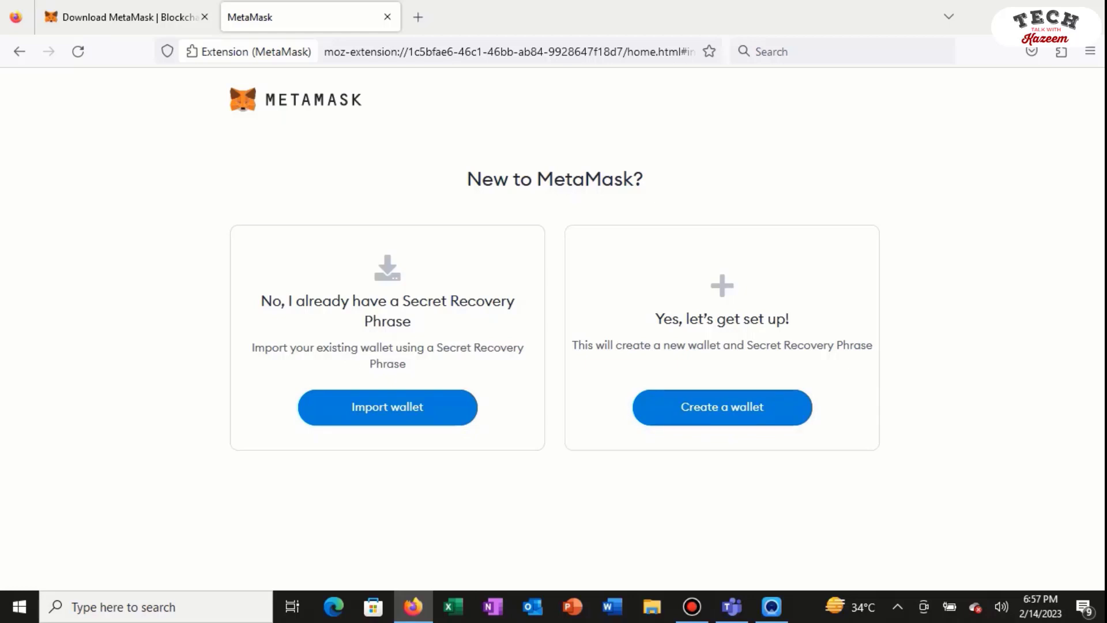
click(722, 407)
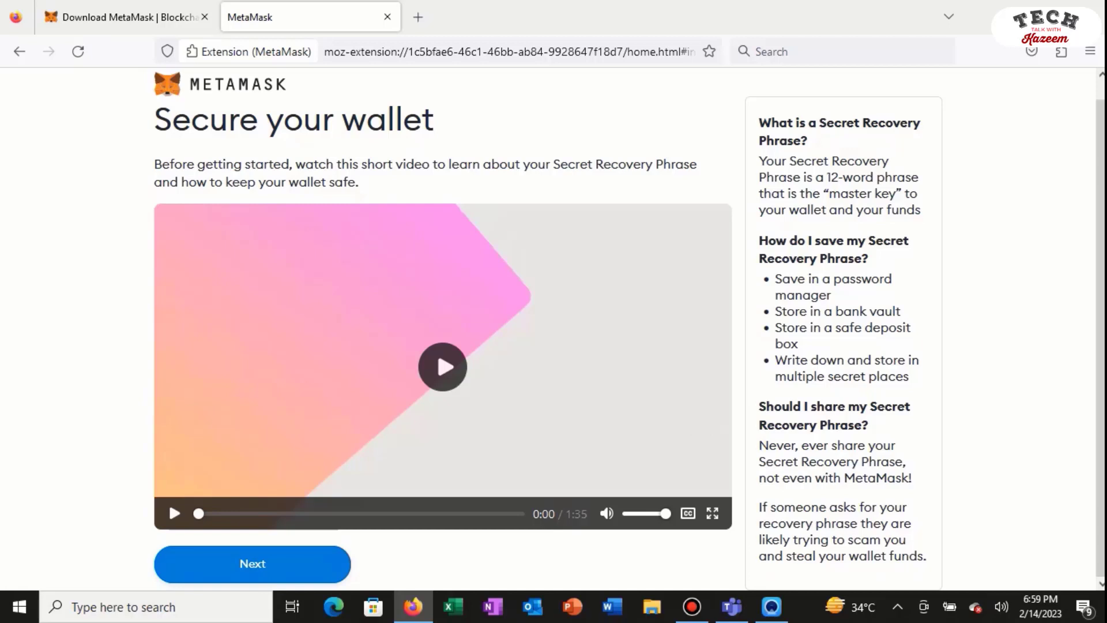
click(252, 563)
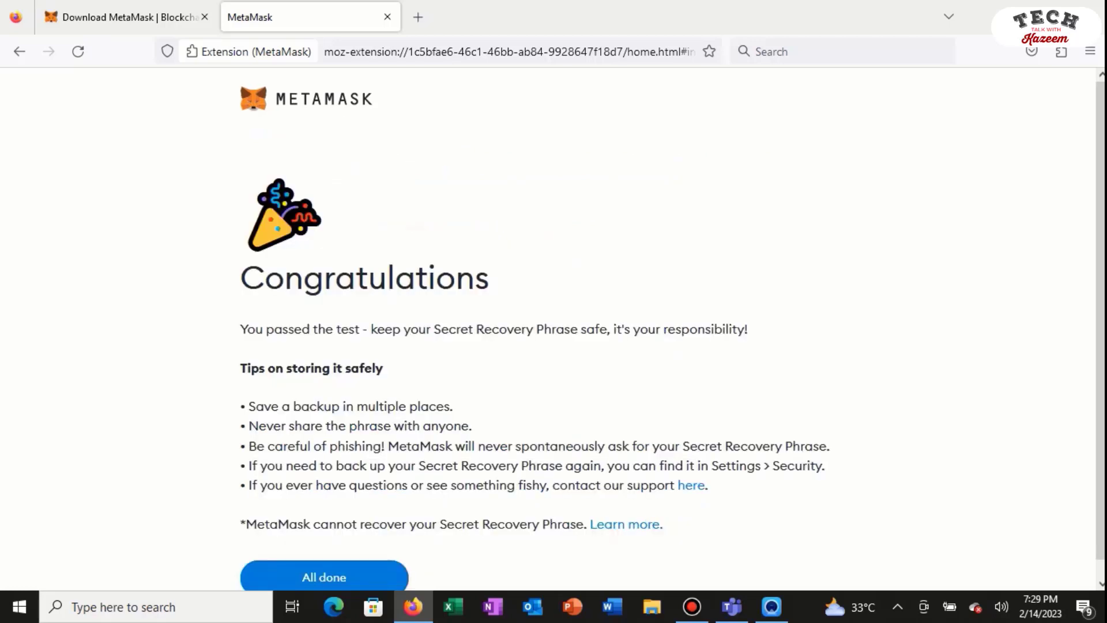
click(324, 577)
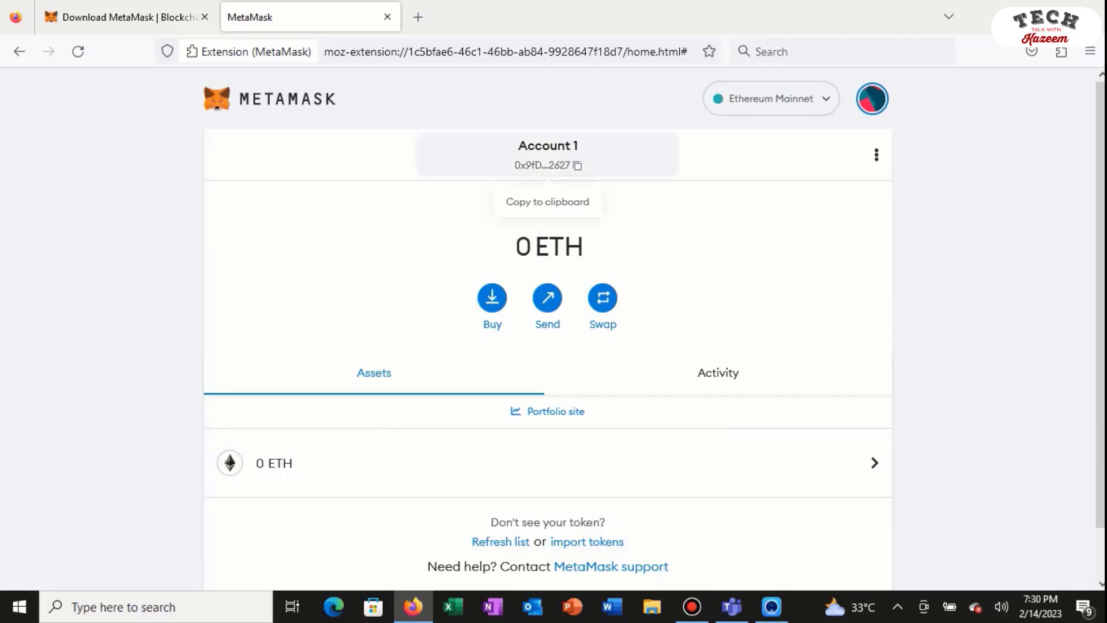
Step: Copy the Account 1 wallet address and paste it into the browser's address field to view it in full
click(548, 155)
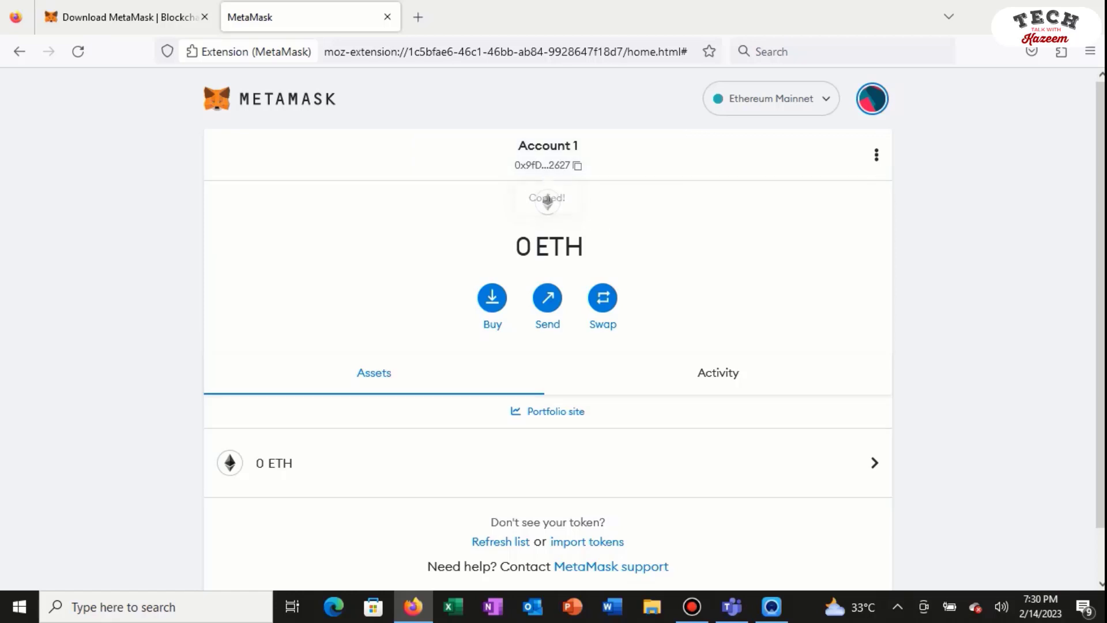
key(ctrl+l)
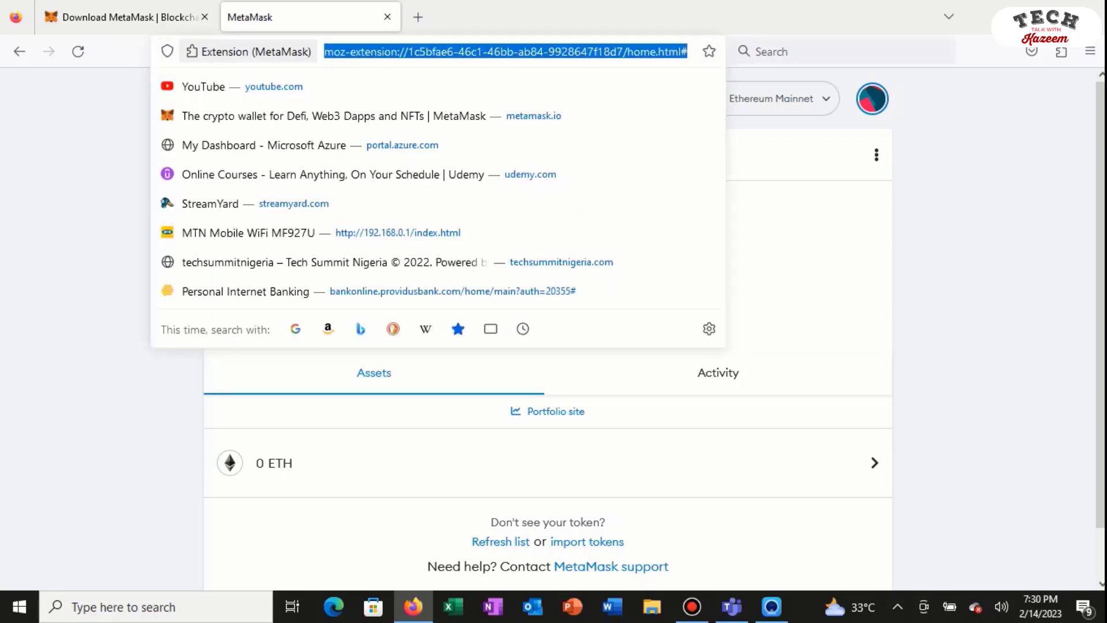
key(ctrl+v)
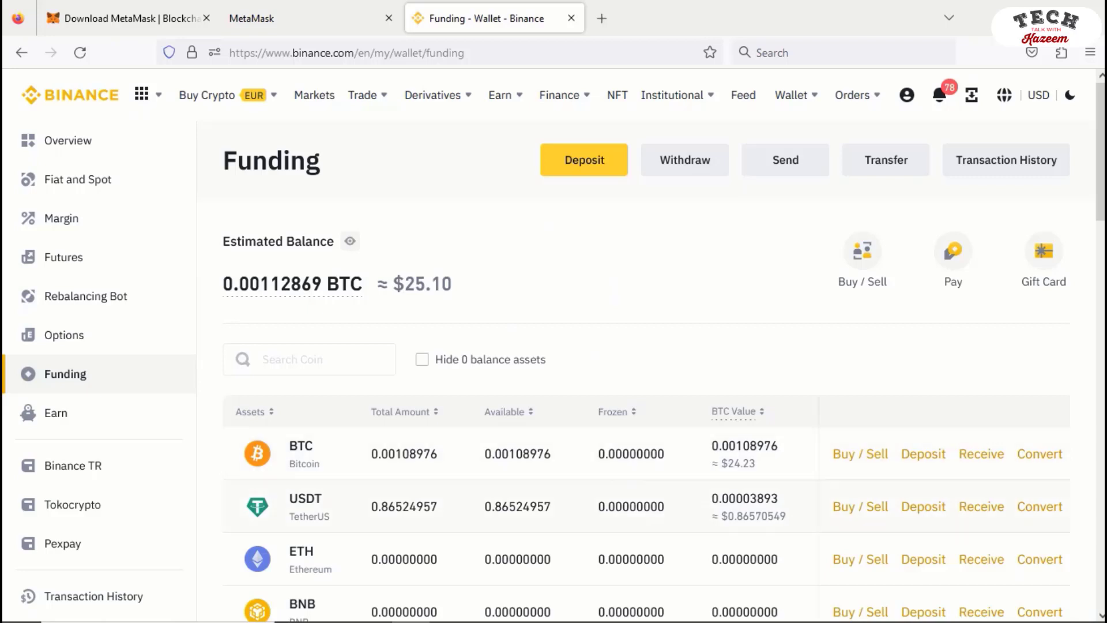
Step: In the Binance funding wallet, convert the BTC holding to WBTC (Wrapped Bitcoin)
click(1040, 454)
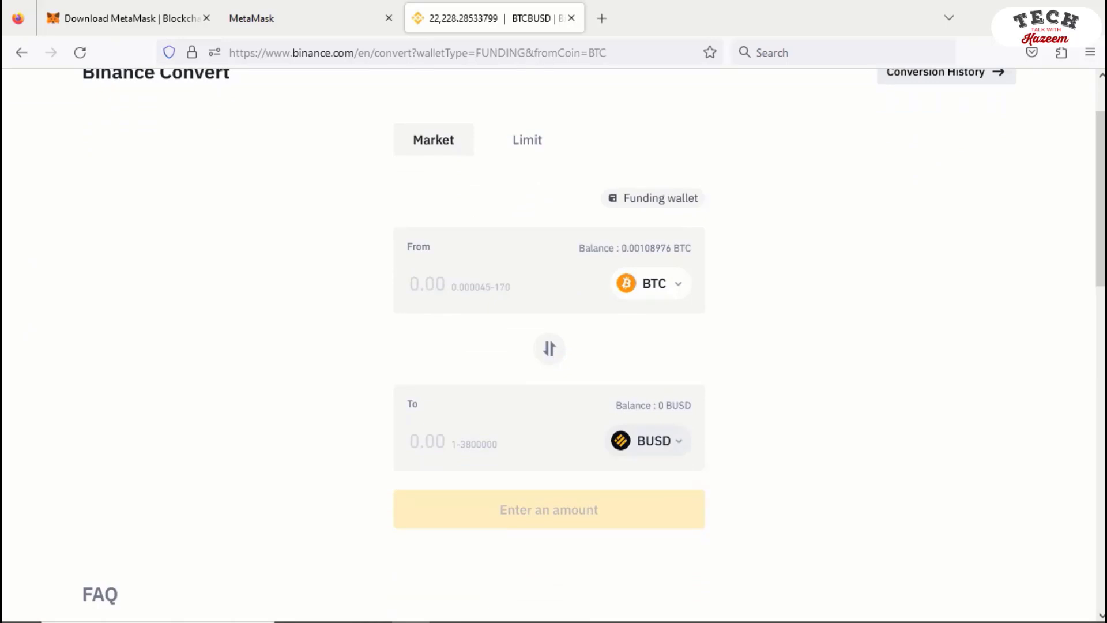
text(bt)
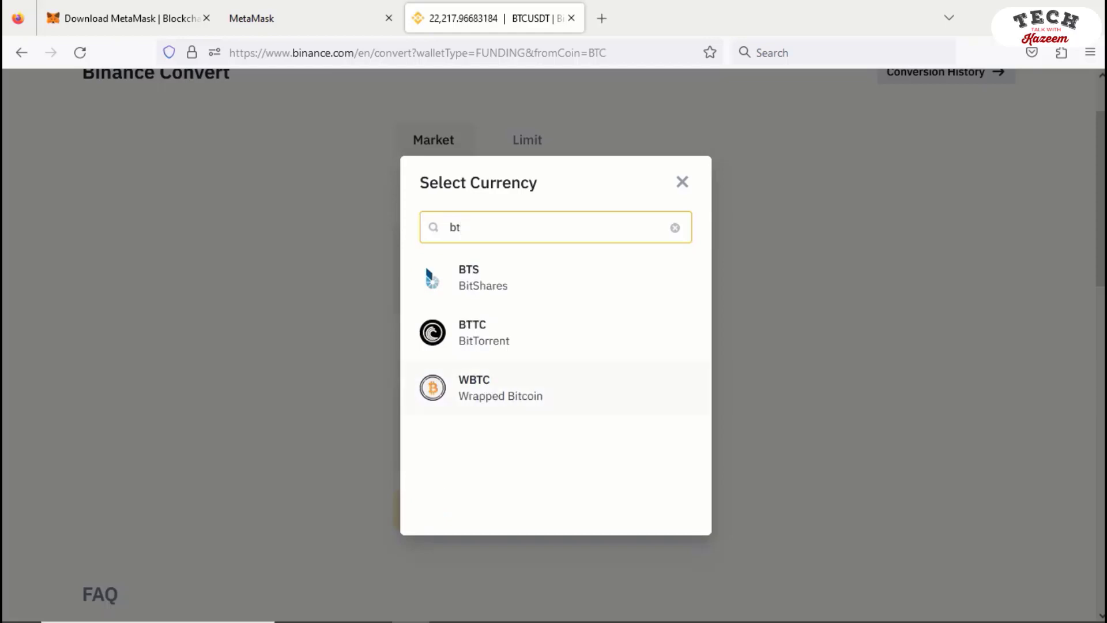
click(500, 388)
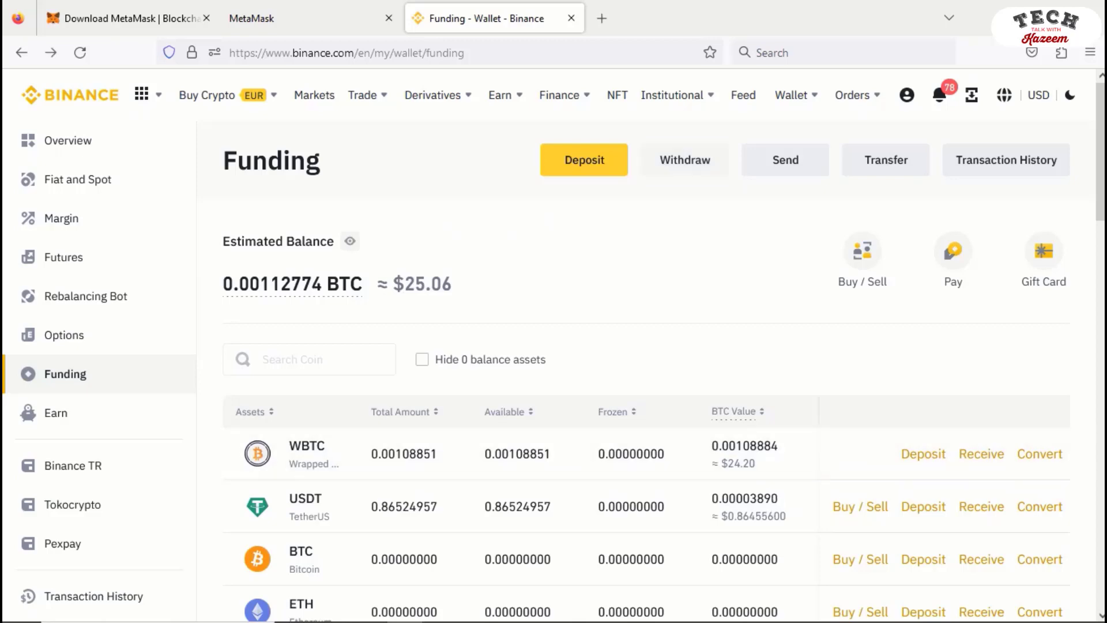
Step: Start a crypto withdrawal from the funding wallet and choose WBTC (Wrapped Bitcoin) as the coin
click(685, 160)
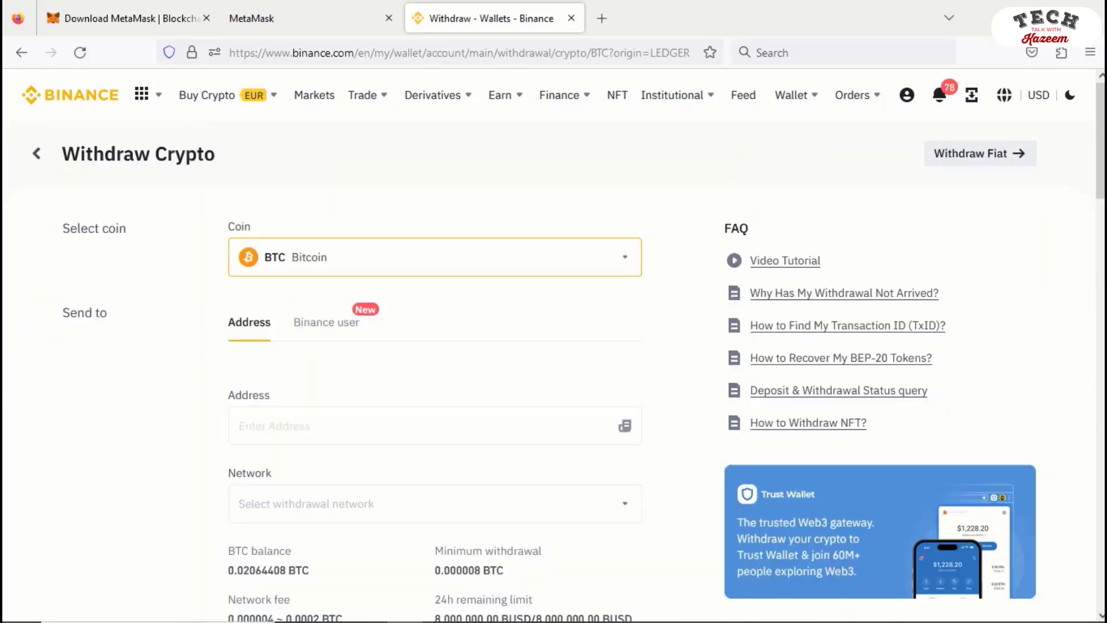
click(435, 257)
click(555, 227)
text(btc)
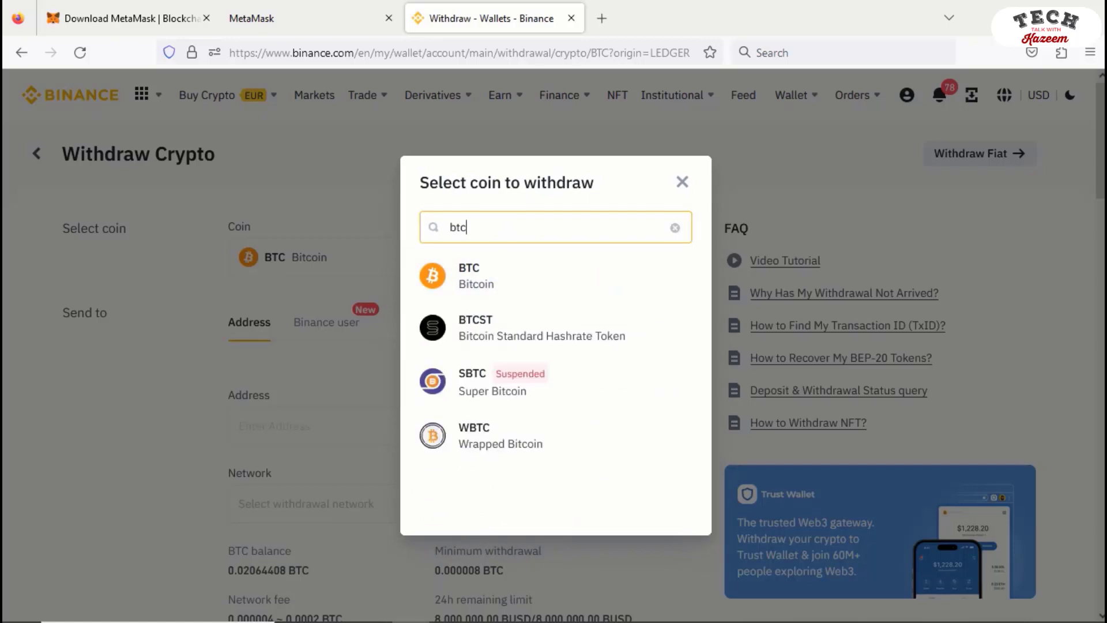
click(501, 436)
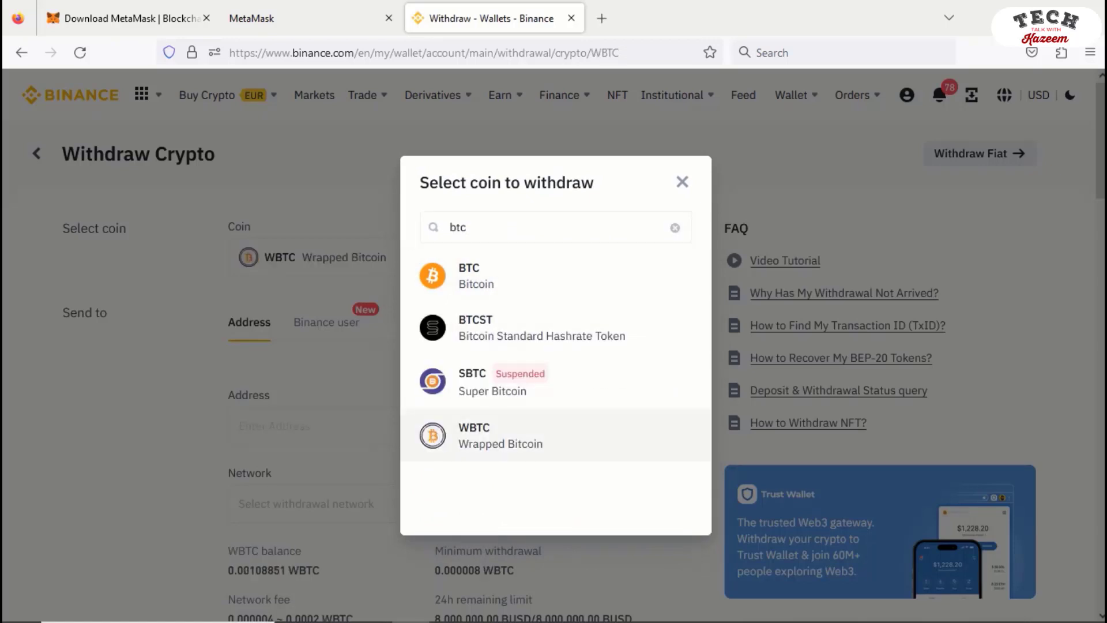
scroll(501, 435, down, 1)
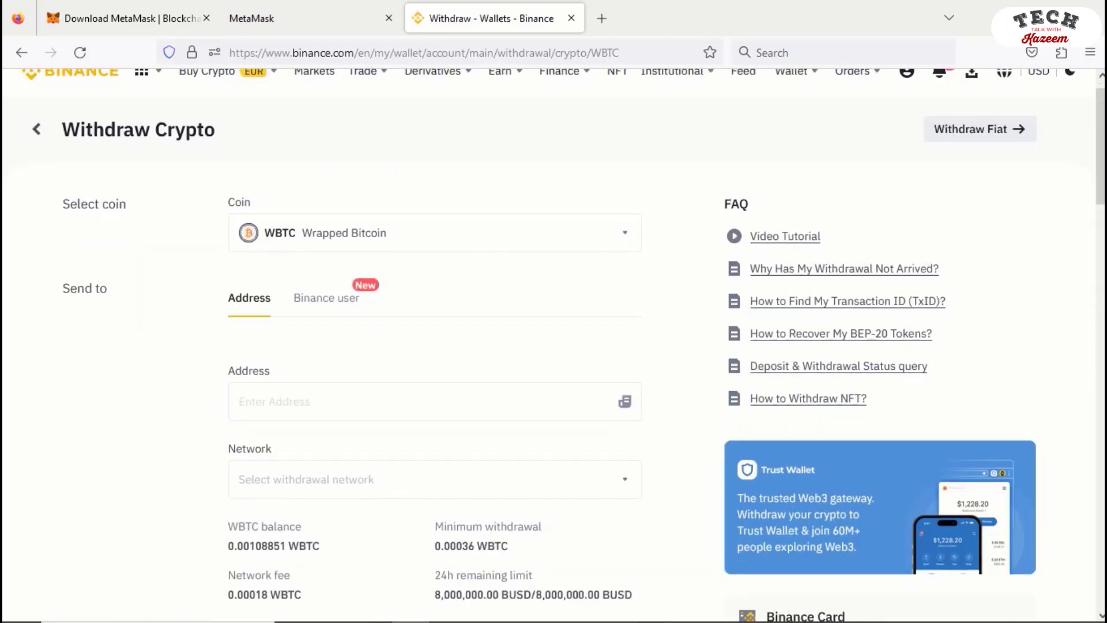
Step: Copy the Account 1 address from MetaMask and paste it as the recipient address of the Binance WBTC withdrawal
click(251, 18)
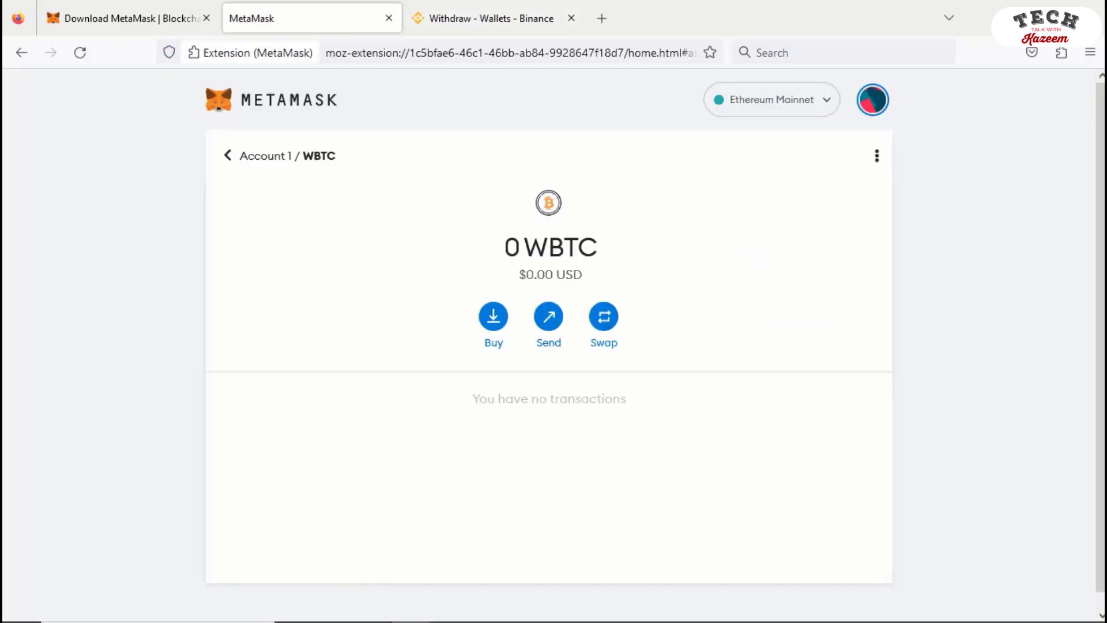
key(alt+Left)
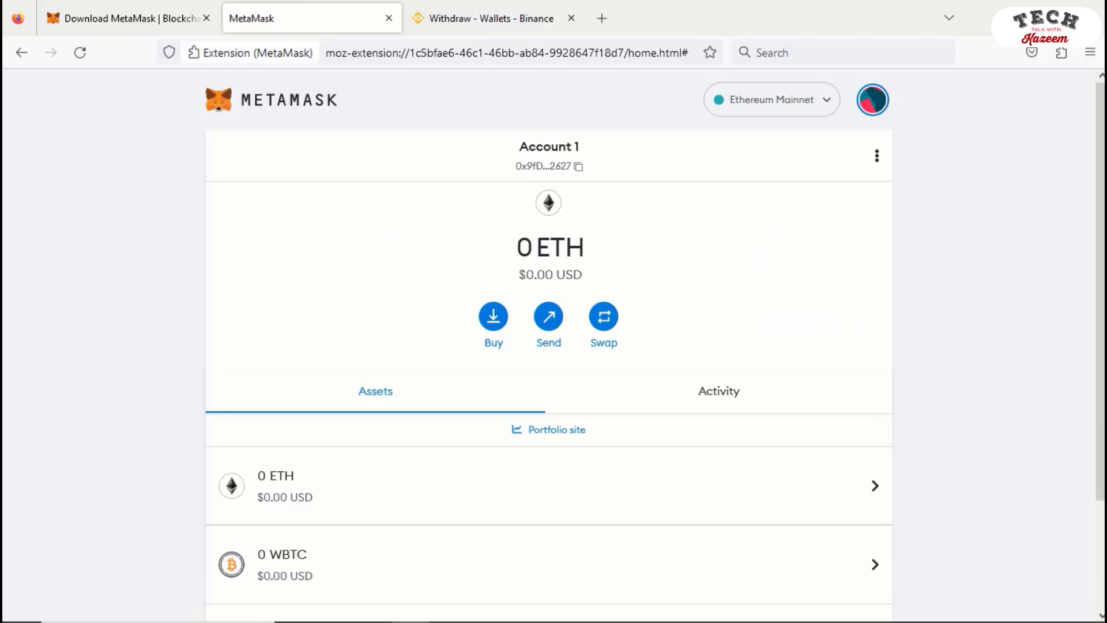
click(548, 156)
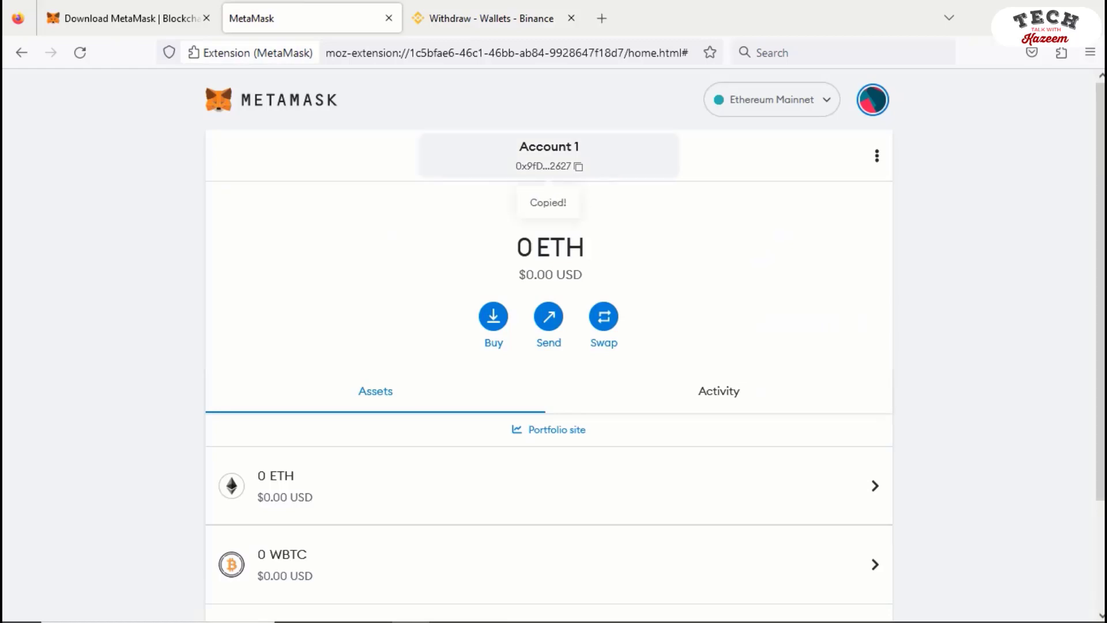
click(491, 18)
key(ctrl+v)
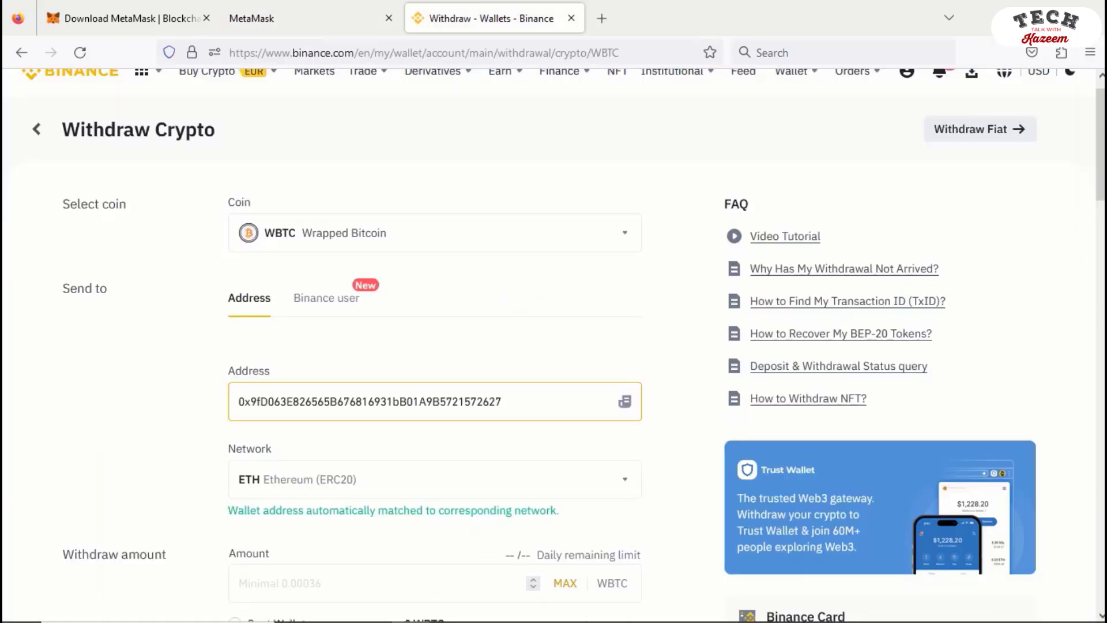
Step: Set the withdrawal amount to 0.00108851 WBTC, request the withdrawal and continue past its summary
scroll(584, 346, down, 3)
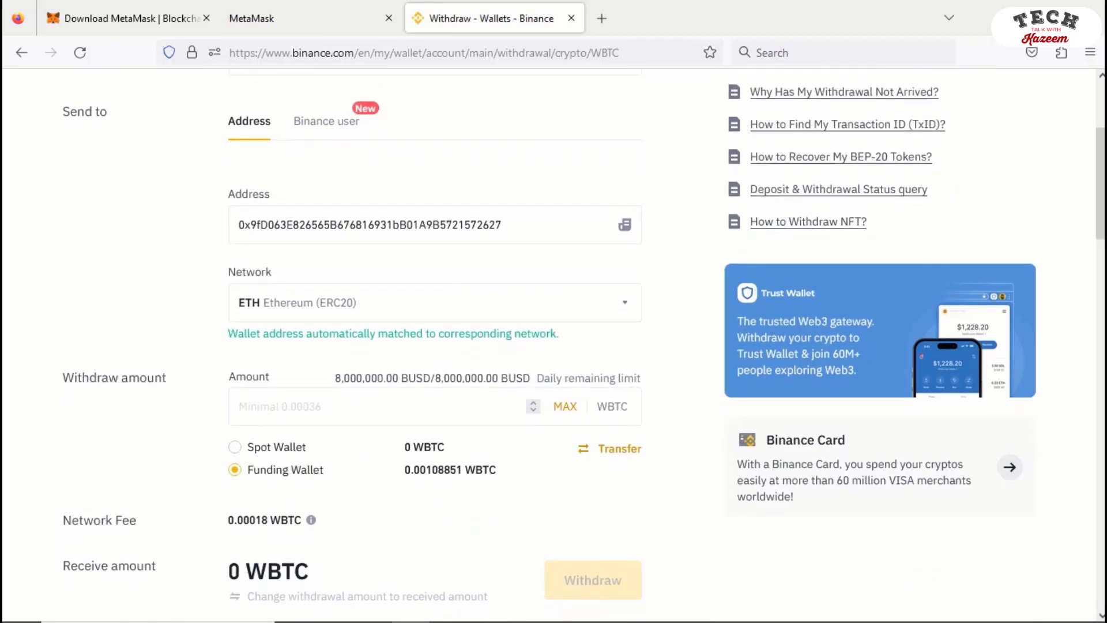
click(375, 406)
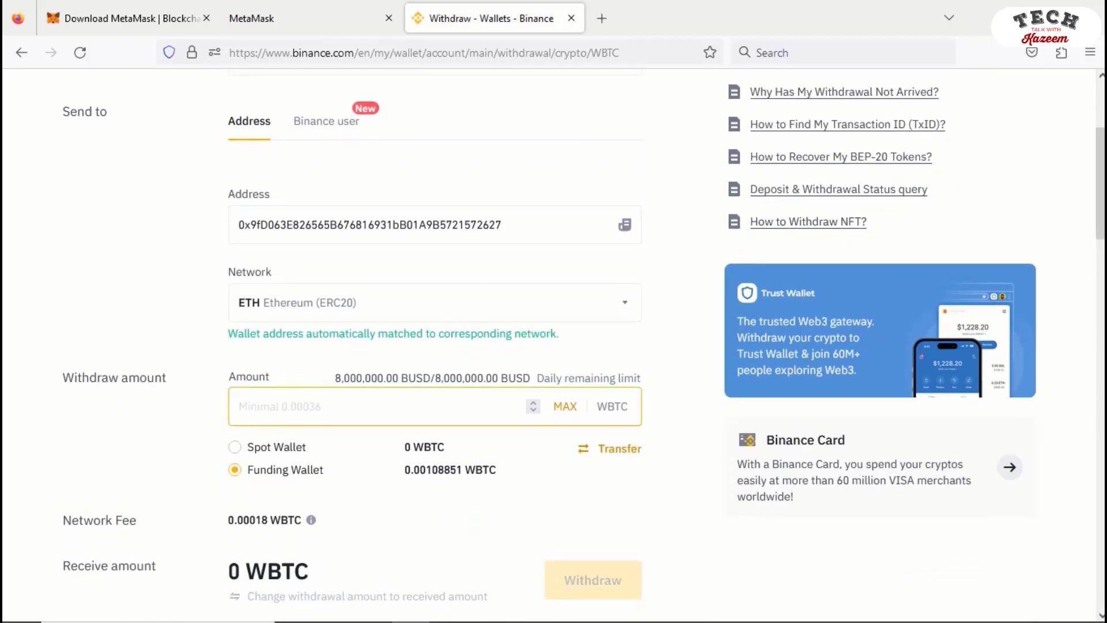
text(0.00108851)
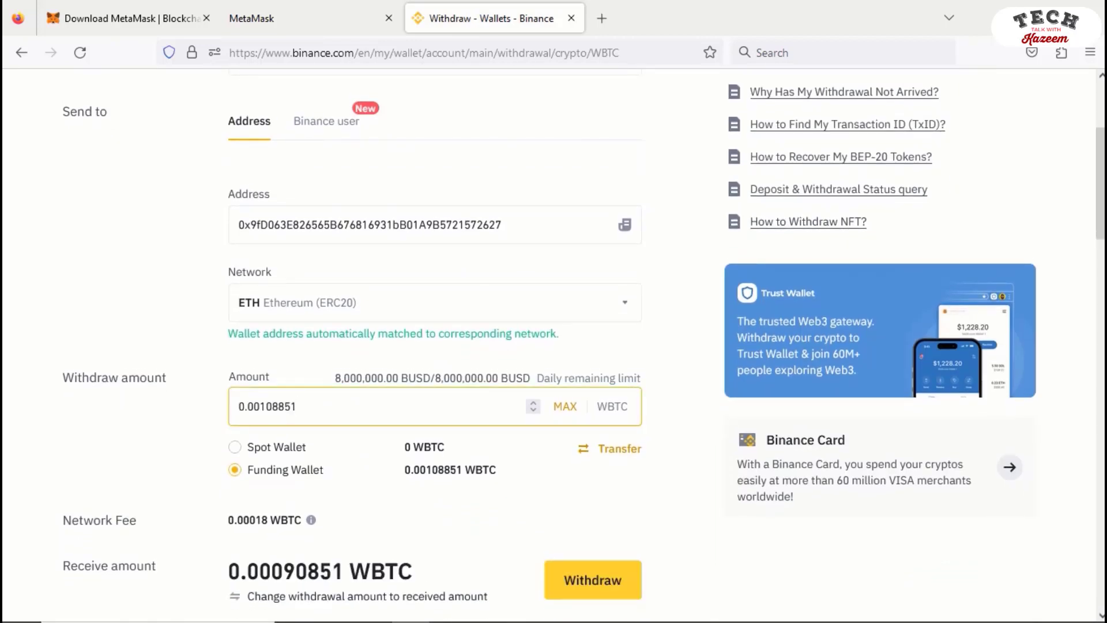
click(593, 580)
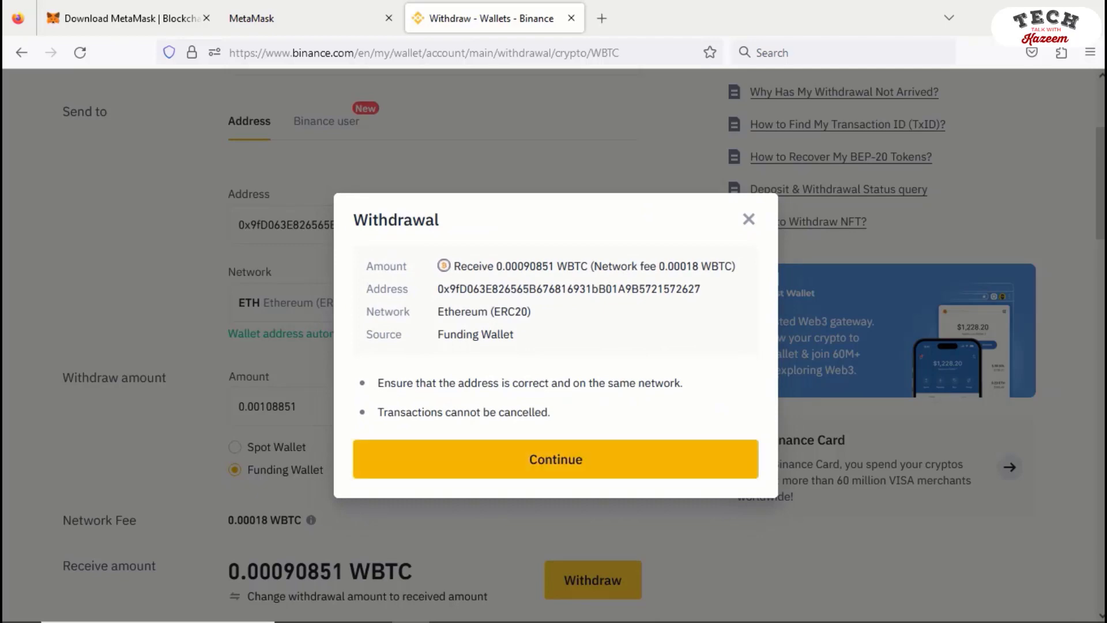
click(555, 460)
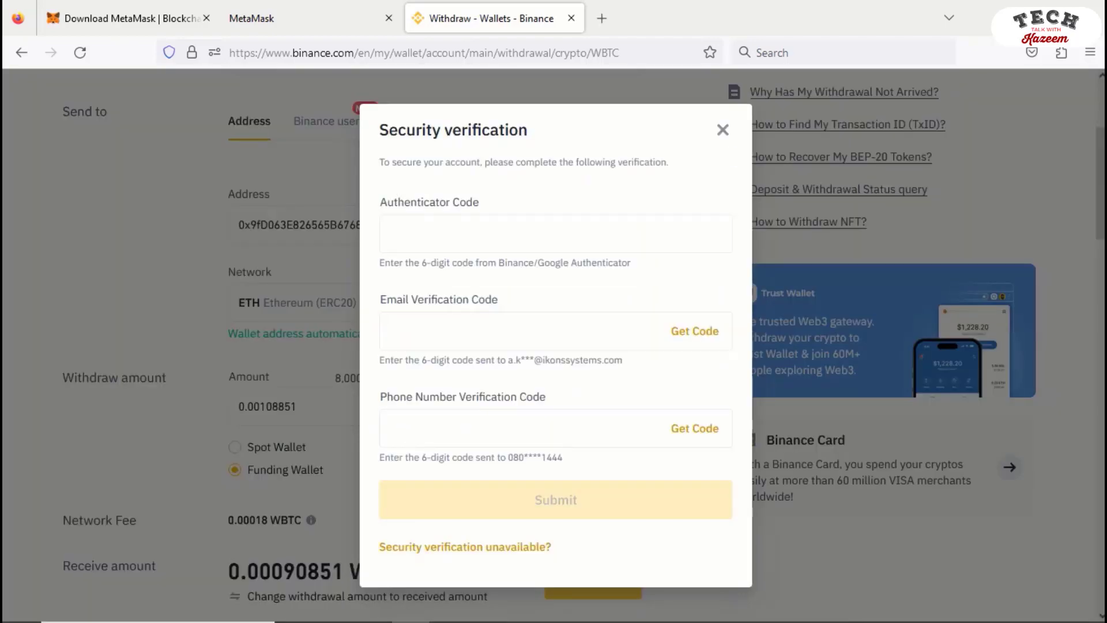
Step: Complete the security verification with the authenticator, email and phone verification codes, and finish the withdrawal request
click(556, 233)
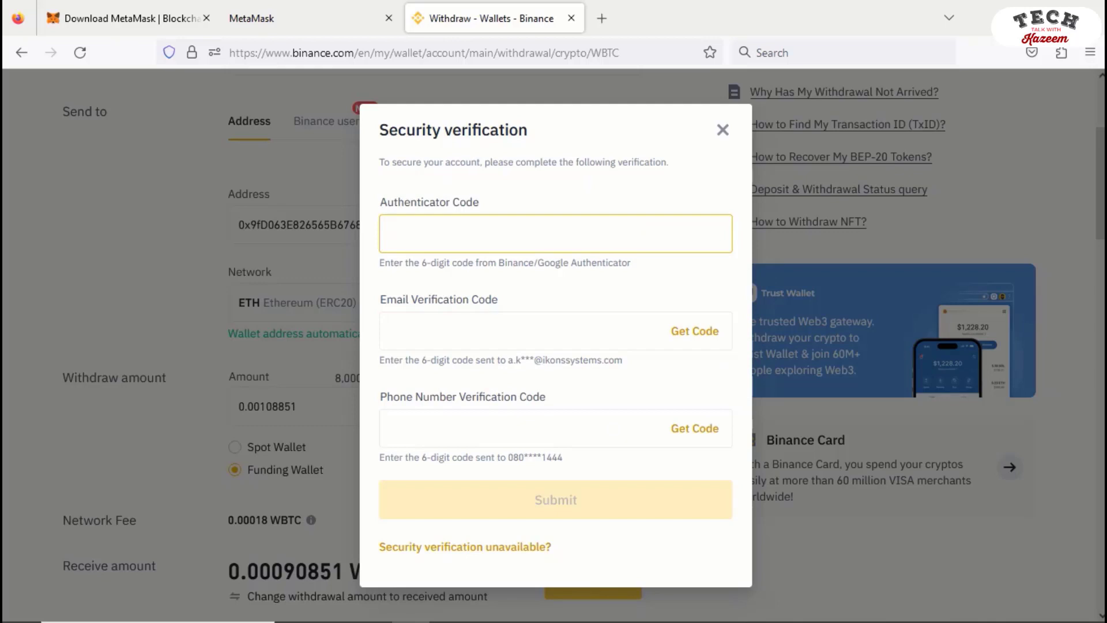
click(519, 331)
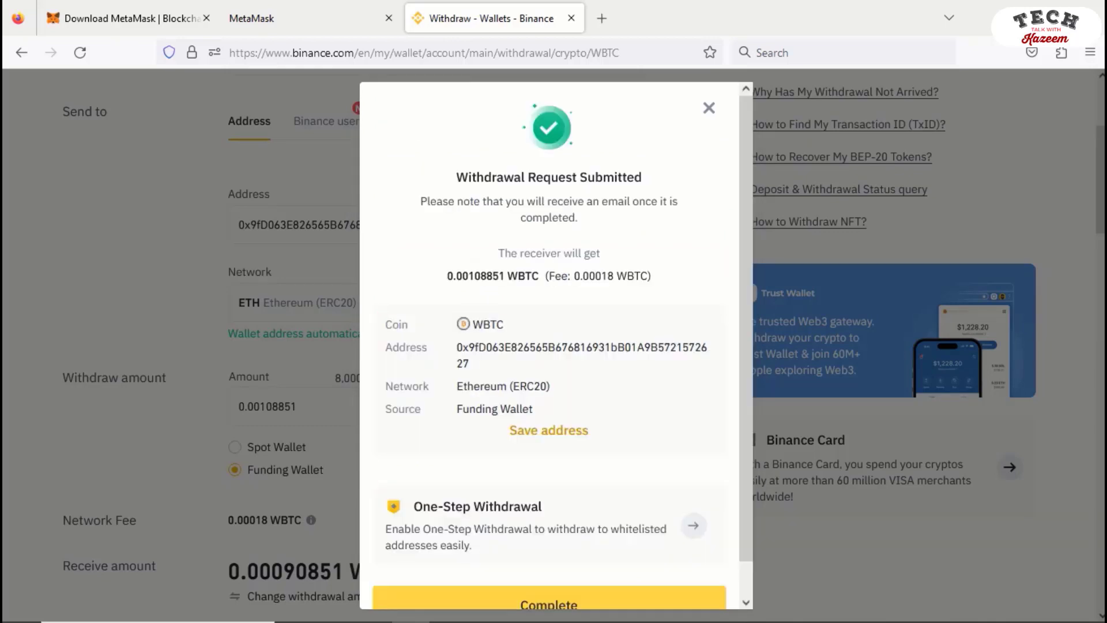
click(549, 600)
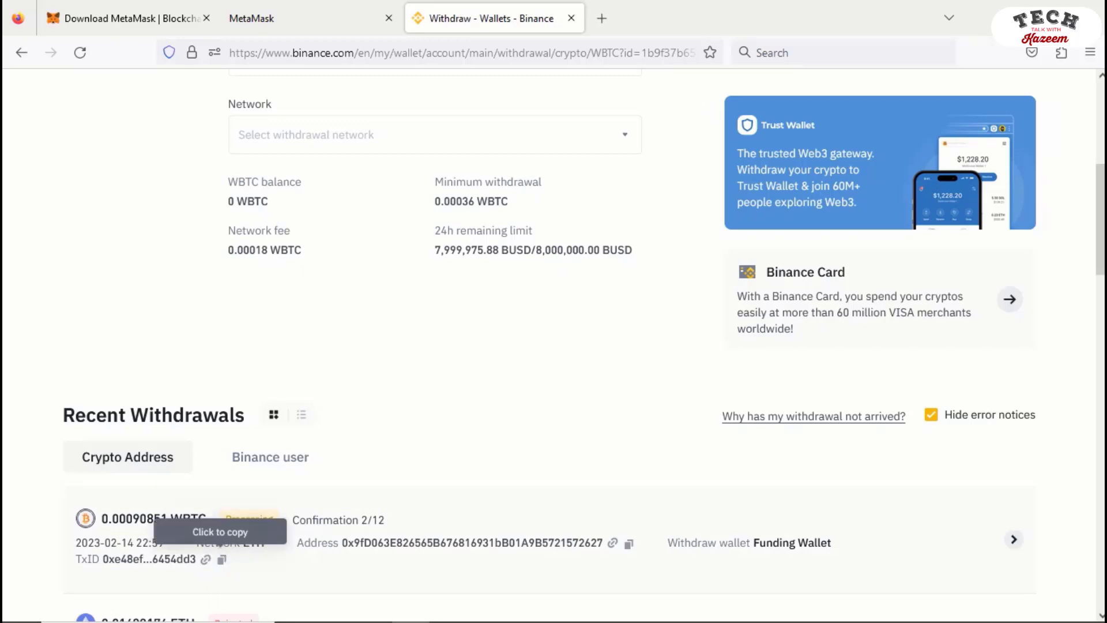
Step: Review the withdrawal's transaction details on Etherscan and check the WBTC asset in the MetaMask wallet
click(205, 559)
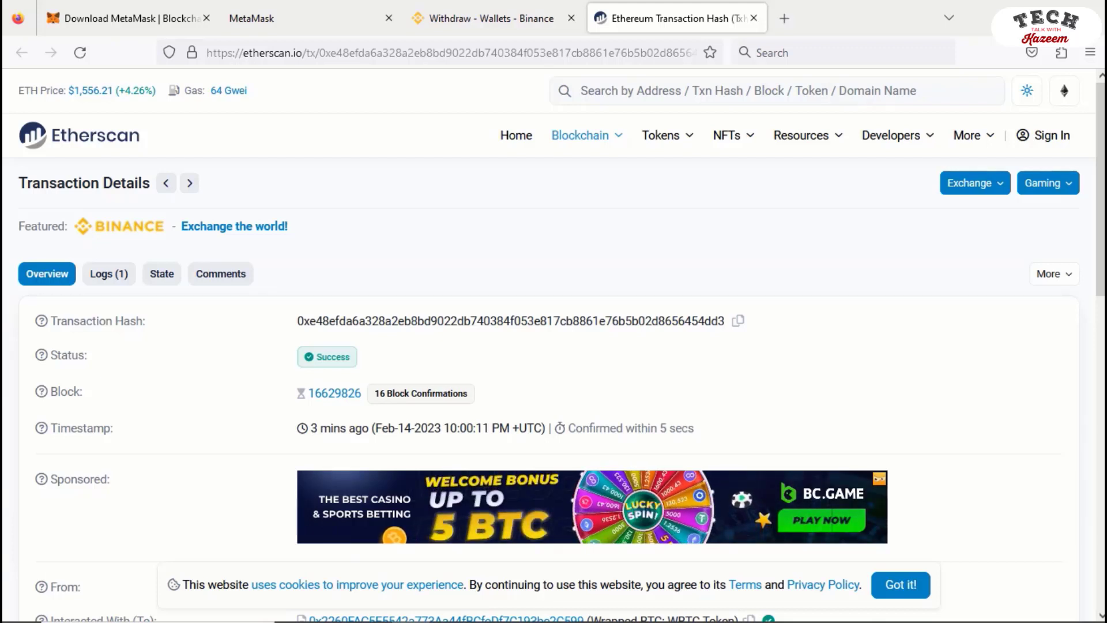
scroll(554, 346, down, 5)
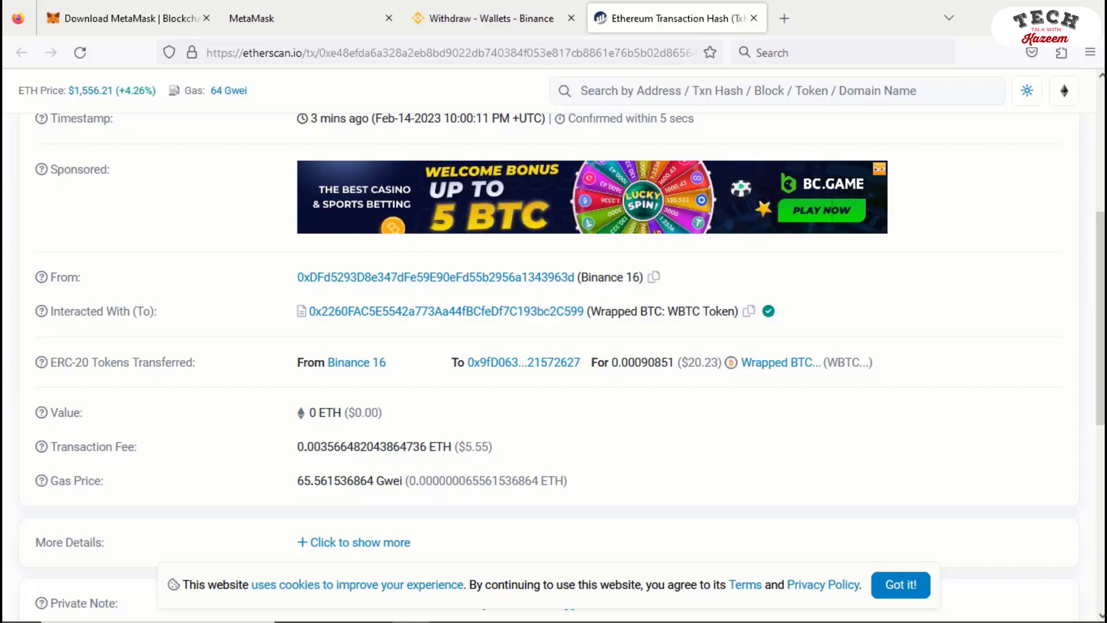
click(309, 18)
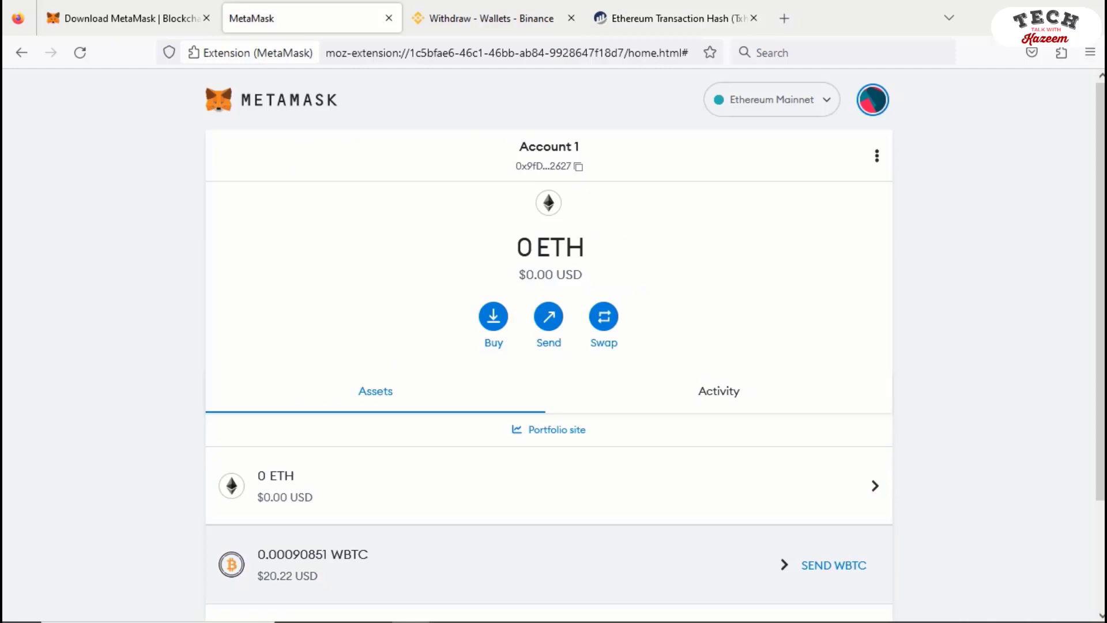
click(548, 564)
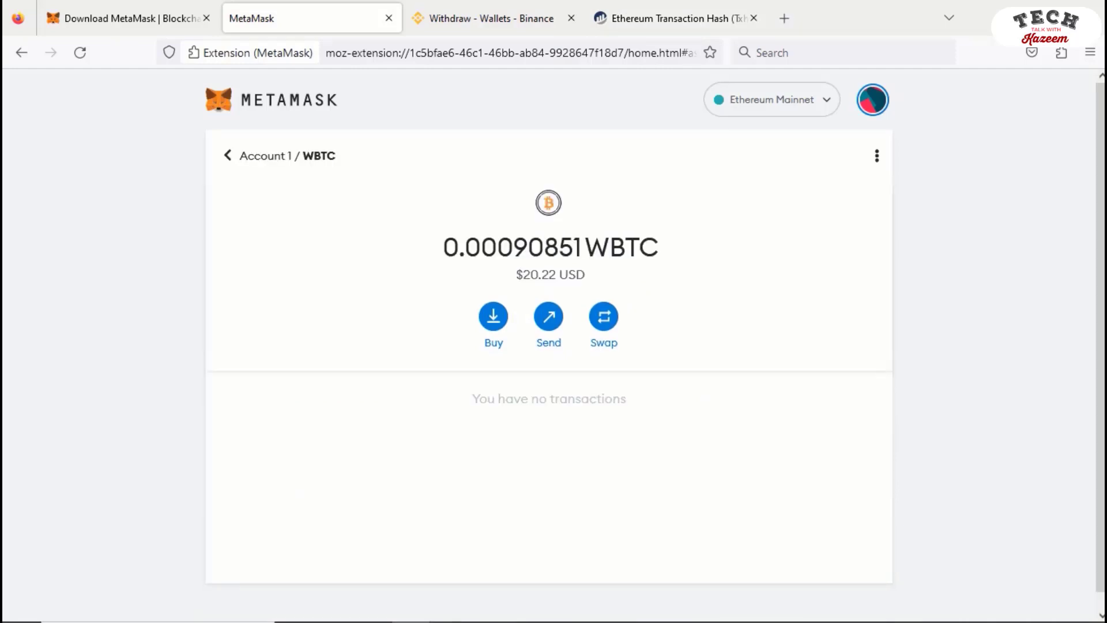